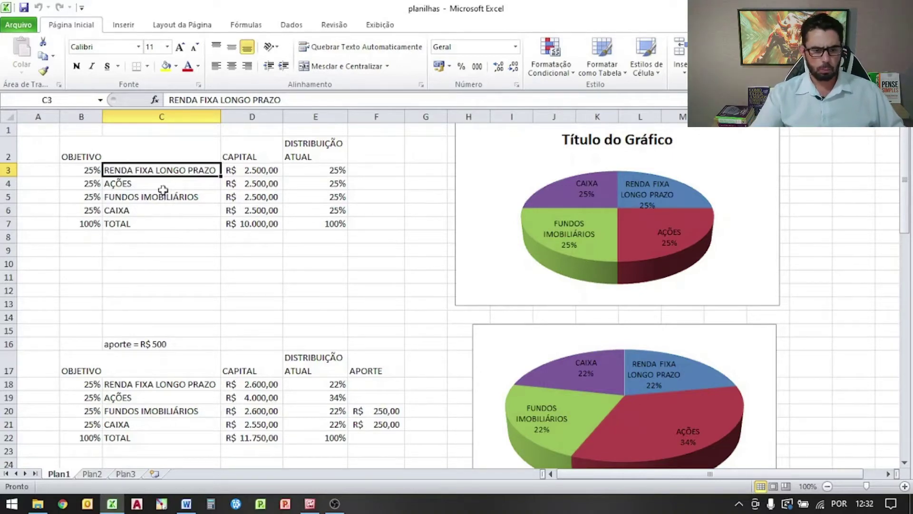
# Examine the asset classes in the first portfolio table, from AÇÕES to CAIXA, and the capital held in CAIXA
pyautogui.click(130, 187)
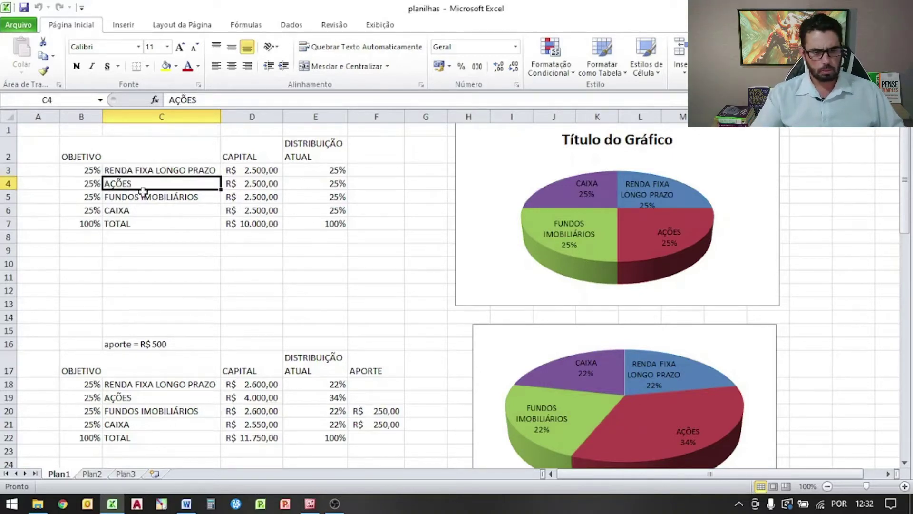
pyautogui.click(193, 199)
pyautogui.click(166, 212)
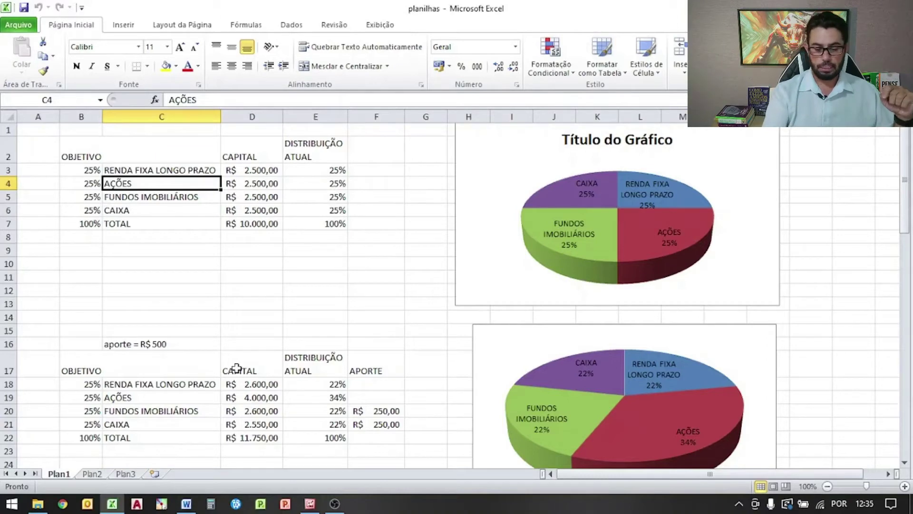
pyautogui.press('Down')
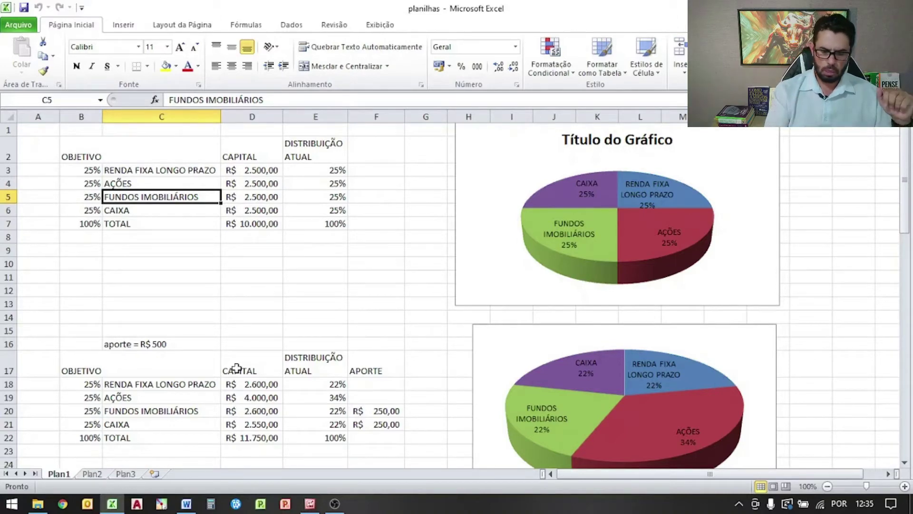
pyautogui.press('Down')
pyautogui.click(264, 212)
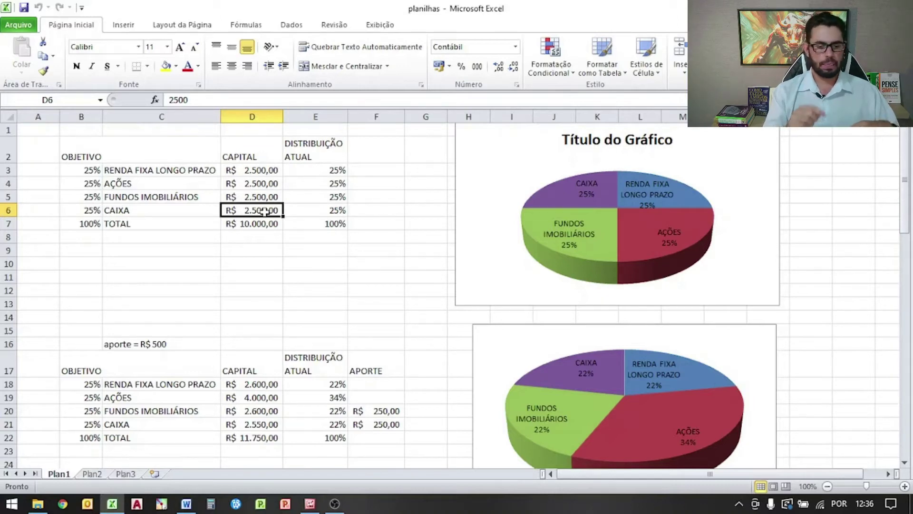
# Review the contribution note in C16 and the RENDA FIXA LONGO PRAZO and AÇÕES rows of the table below it
pyautogui.click(182, 345)
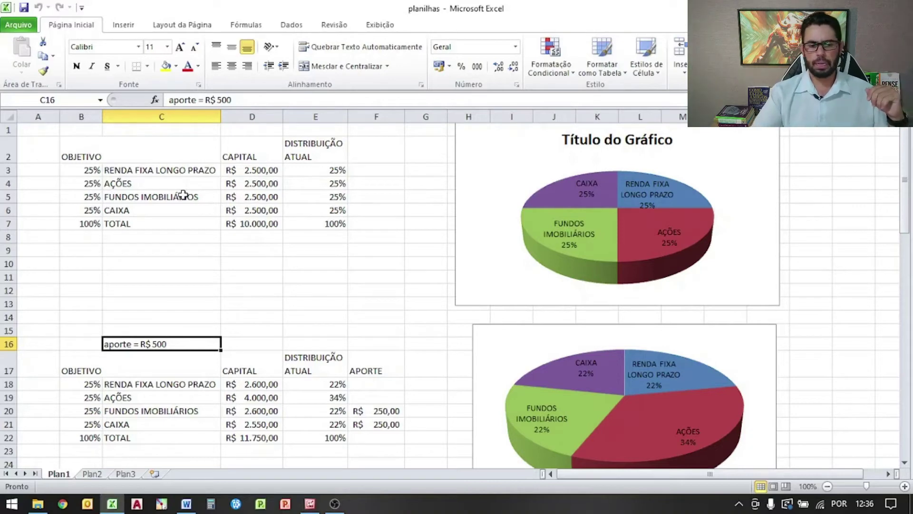
pyautogui.scroll(-1, 233, 265)
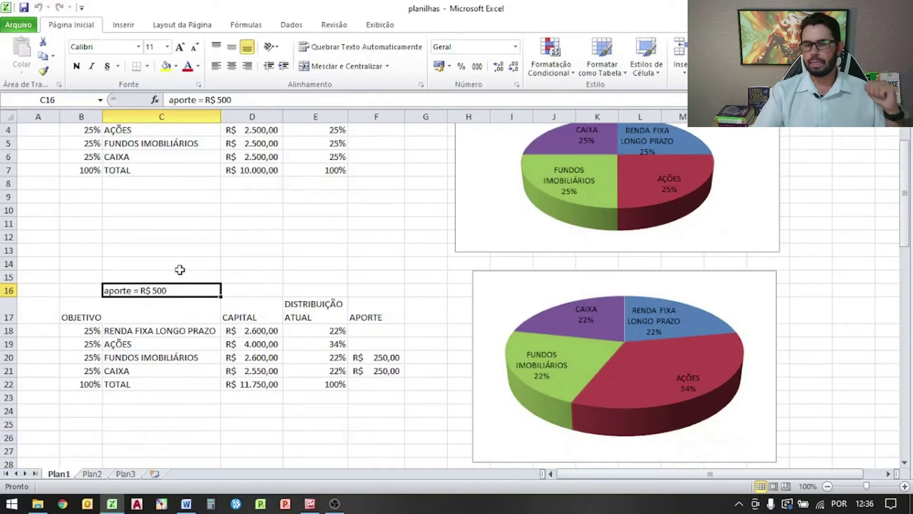
pyautogui.scroll(1, 200, 236)
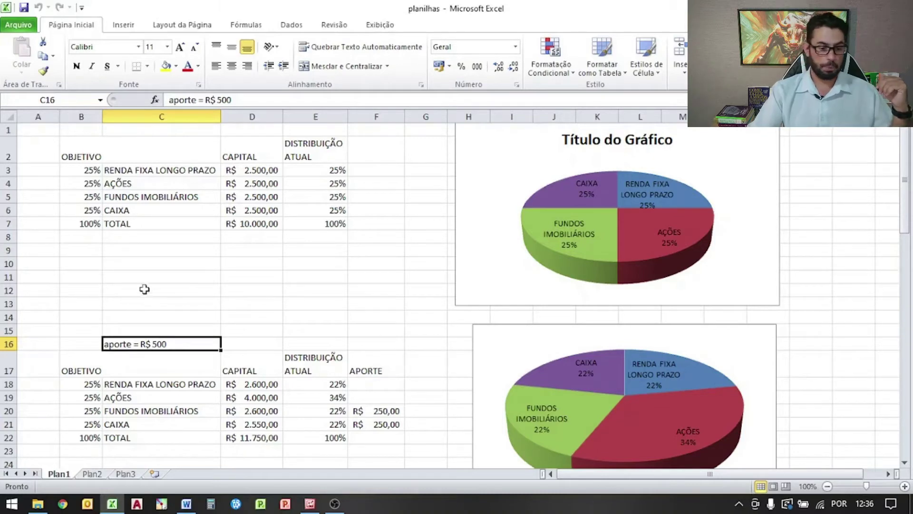
pyautogui.scroll(-2, 179, 269)
pyautogui.scroll(-2, 261, 261)
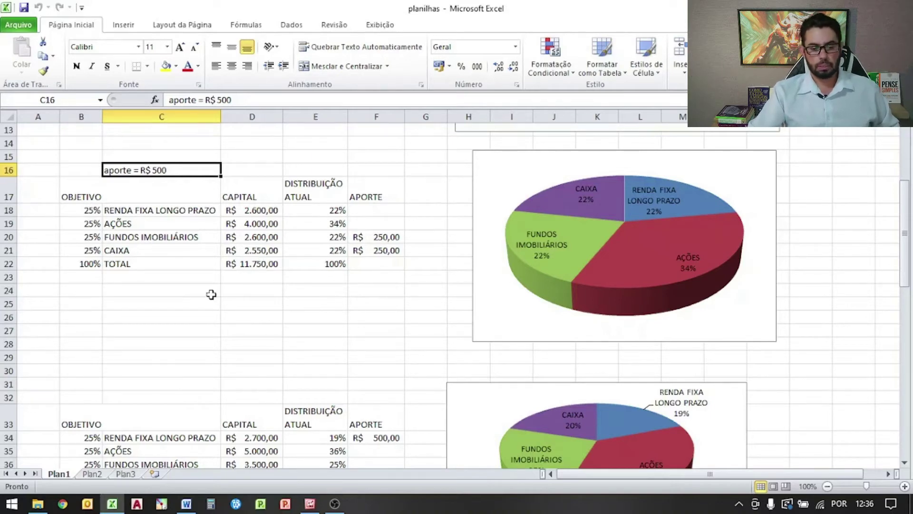
pyautogui.click(173, 210)
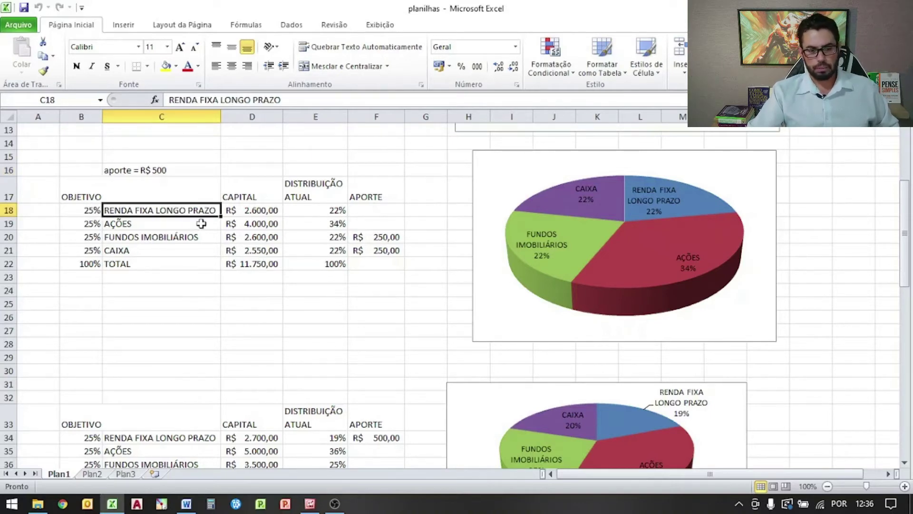
pyautogui.click(238, 208)
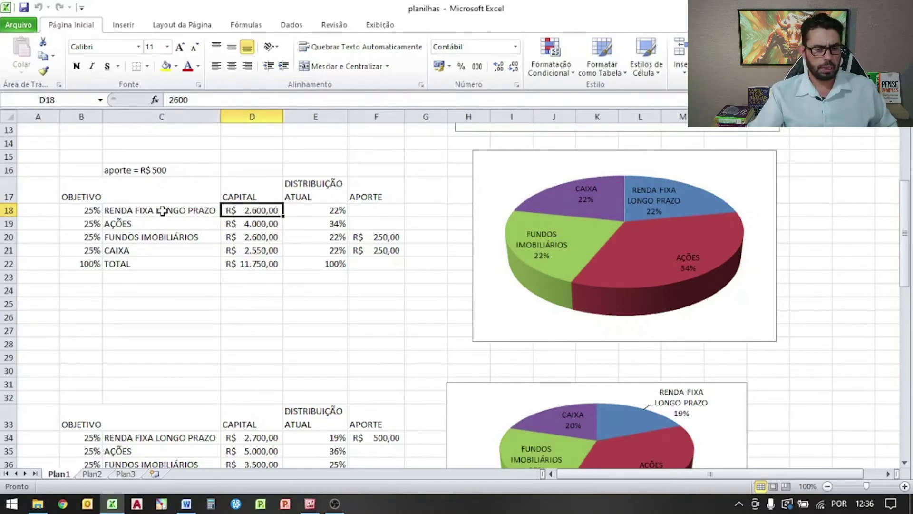
pyautogui.moveTo(182, 222); pyautogui.dragTo(282, 232)
pyautogui.click(254, 227)
pyautogui.click(335, 221)
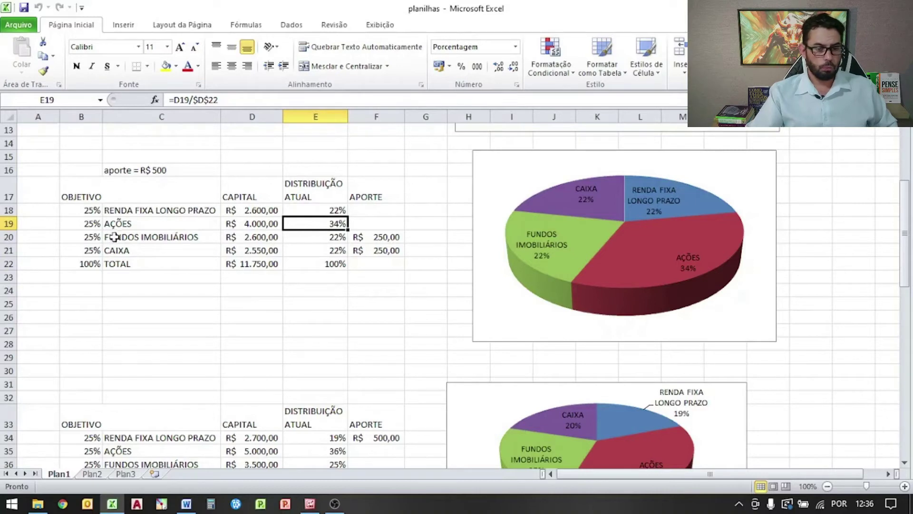
# Check the capital and current distribution of FUNDOS IMOBILIÁRIOS and CAIXA in the second table, plus its total capital
pyautogui.click(245, 239)
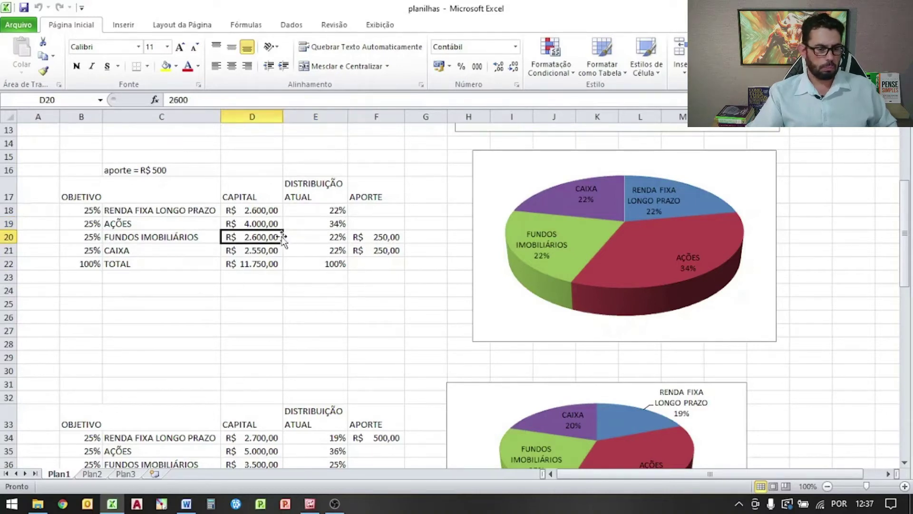
pyautogui.click(328, 238)
pyautogui.click(255, 240)
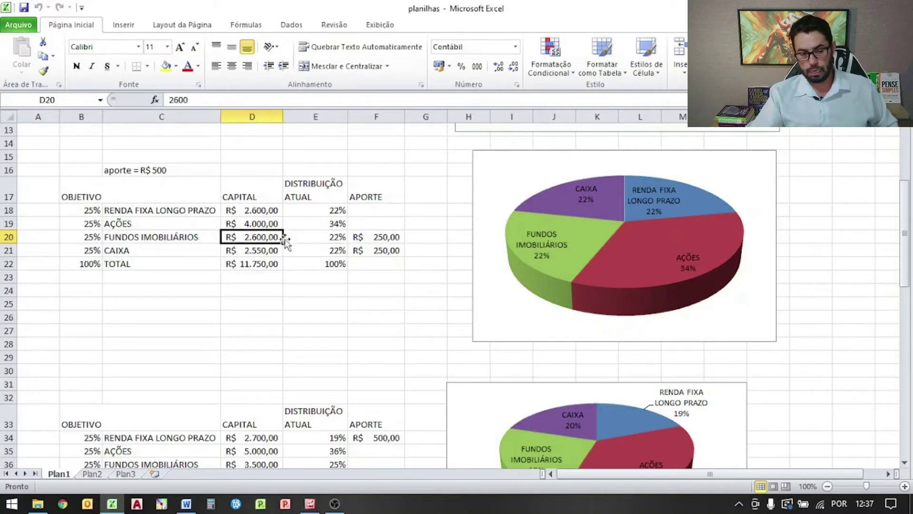
pyautogui.click(316, 241)
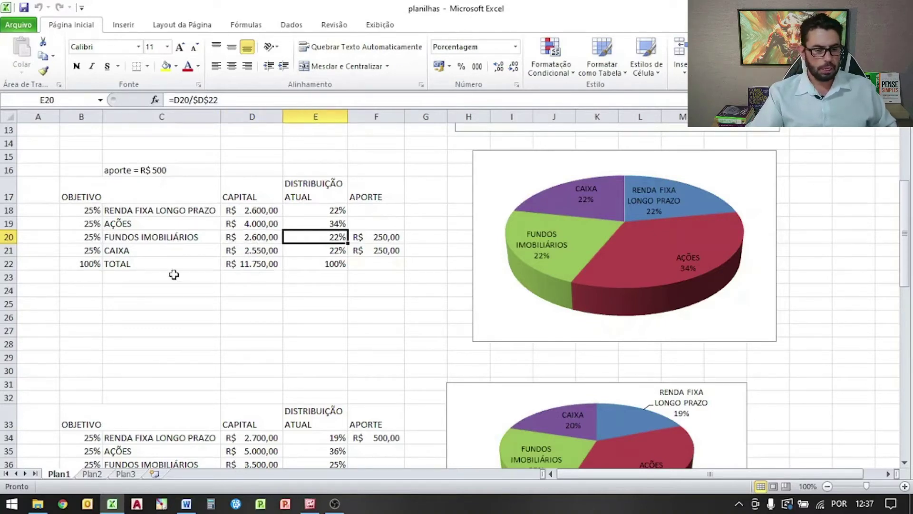
pyautogui.click(248, 250)
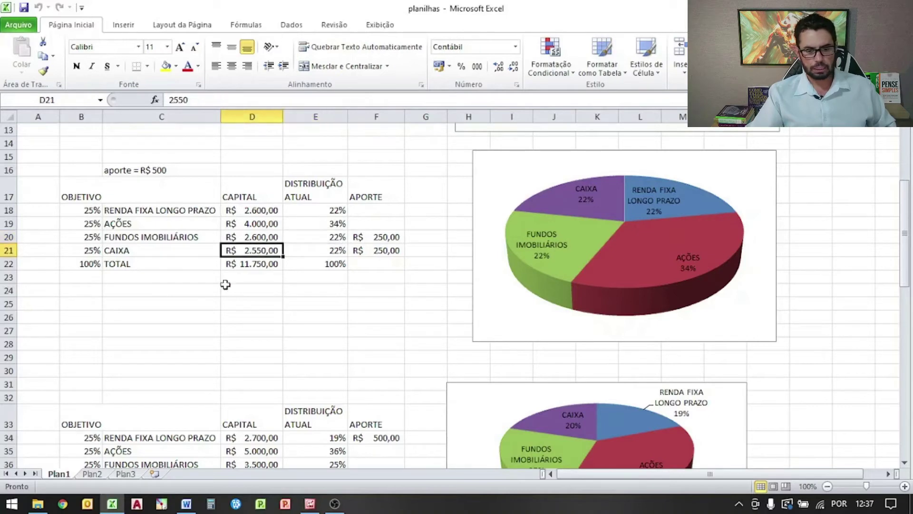
pyautogui.click(317, 252)
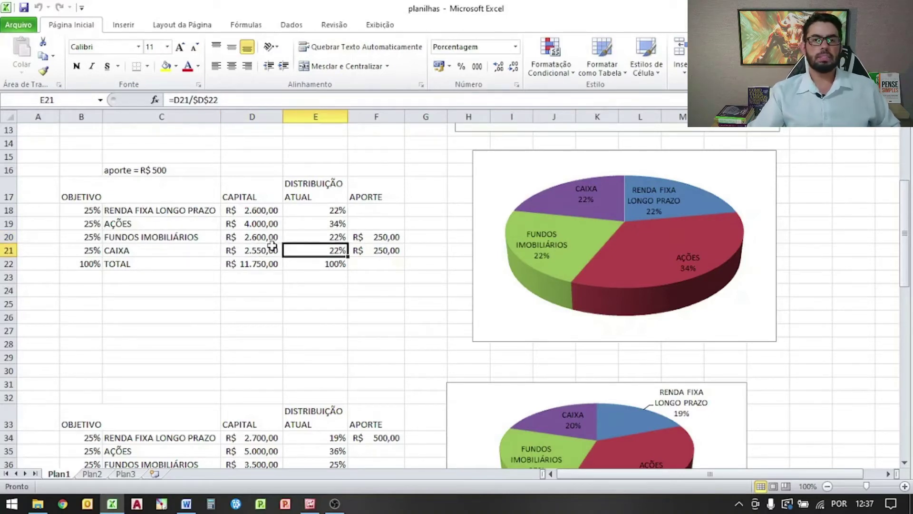
pyautogui.click(316, 237)
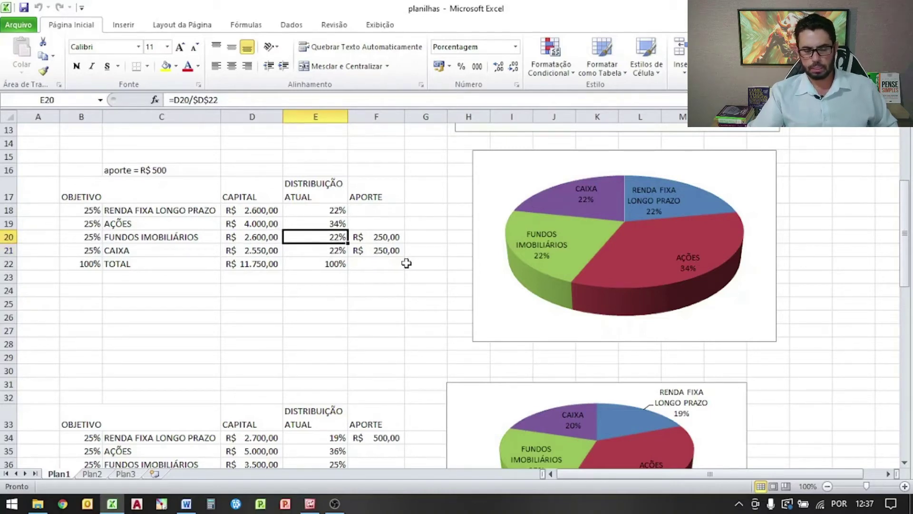
pyautogui.press('Down')
pyautogui.press('Down')
pyautogui.press('Left')
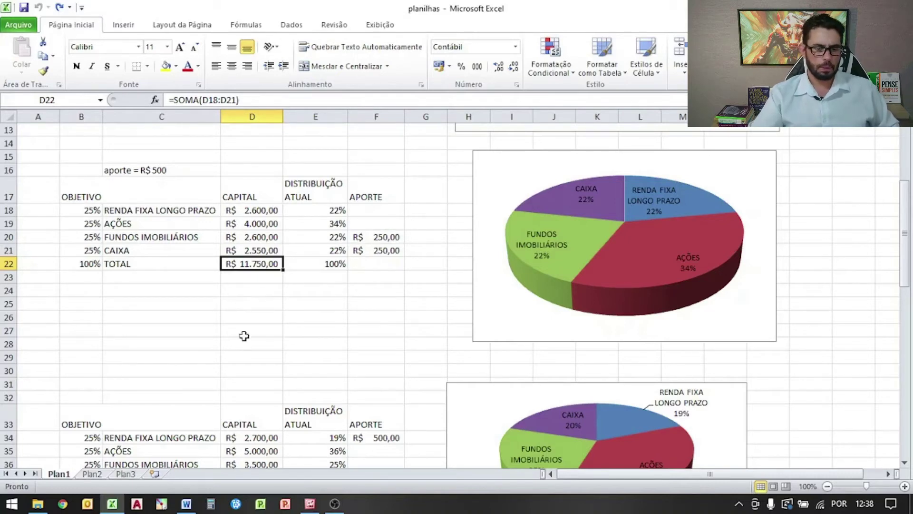
# Examine each asset's capital in the third table, starting at row 33, and the RENDA FIXA LONGO PRAZO distribution and contribution
pyautogui.scroll(-4, 245, 337)
pyautogui.click(252, 276)
pyautogui.click(246, 264)
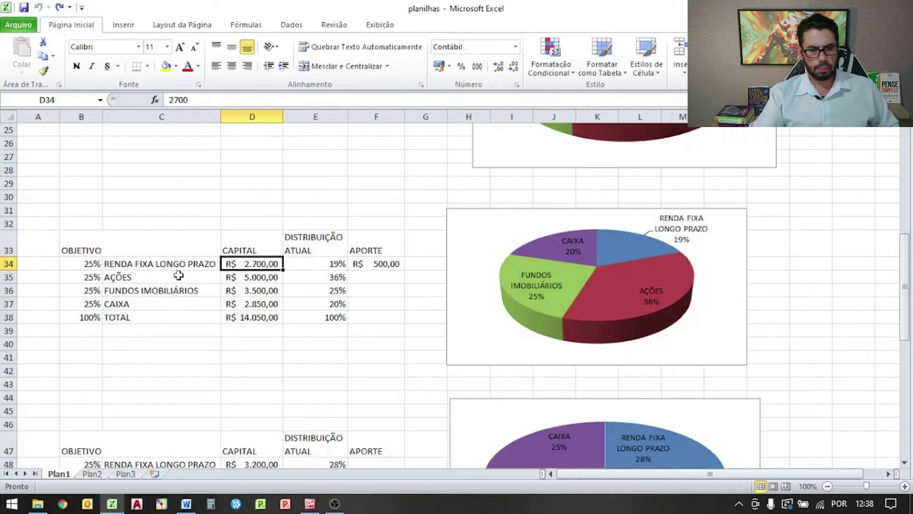
pyautogui.click(241, 281)
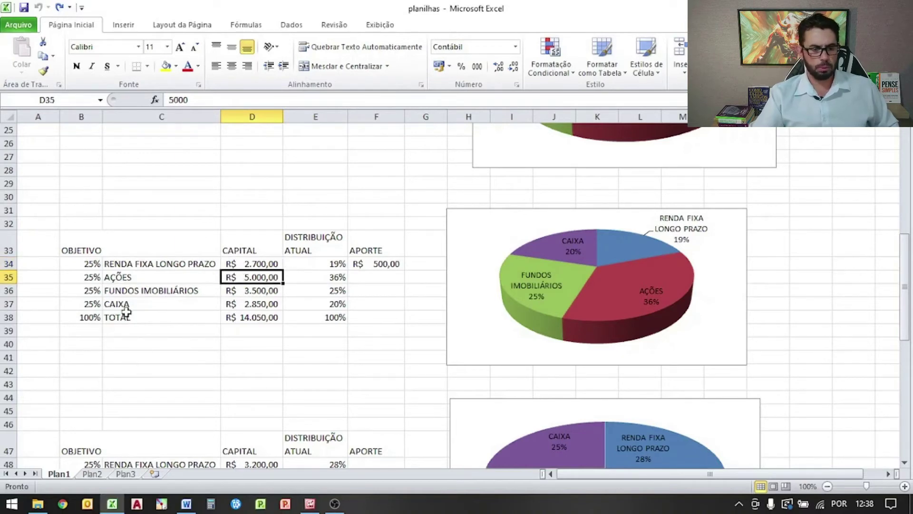
pyautogui.click(262, 291)
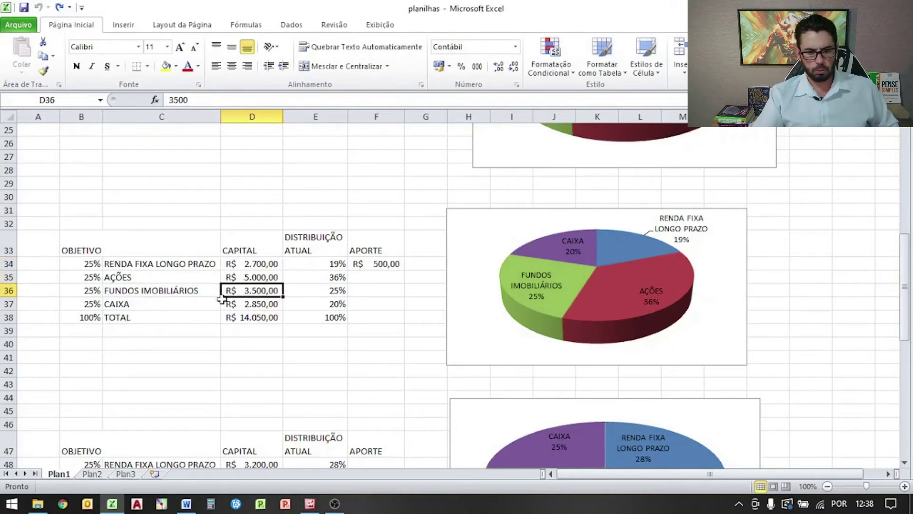
pyautogui.click(251, 307)
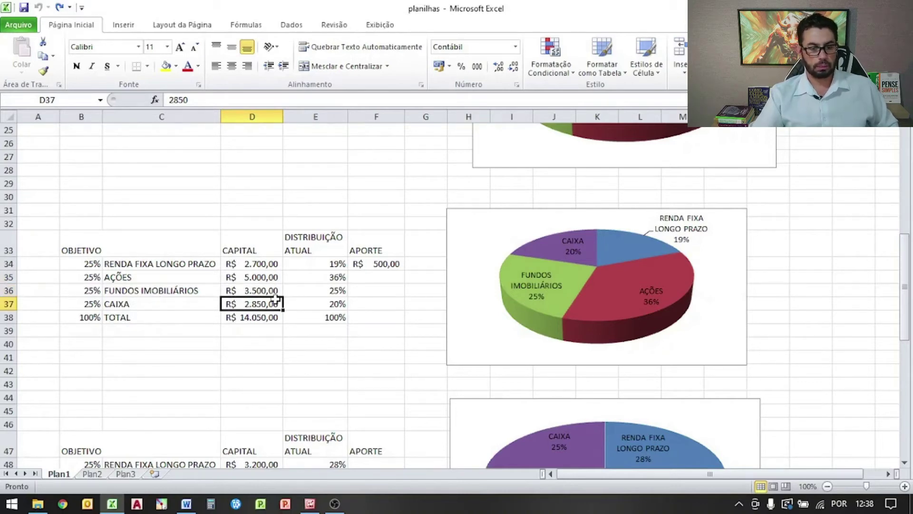
pyautogui.click(335, 263)
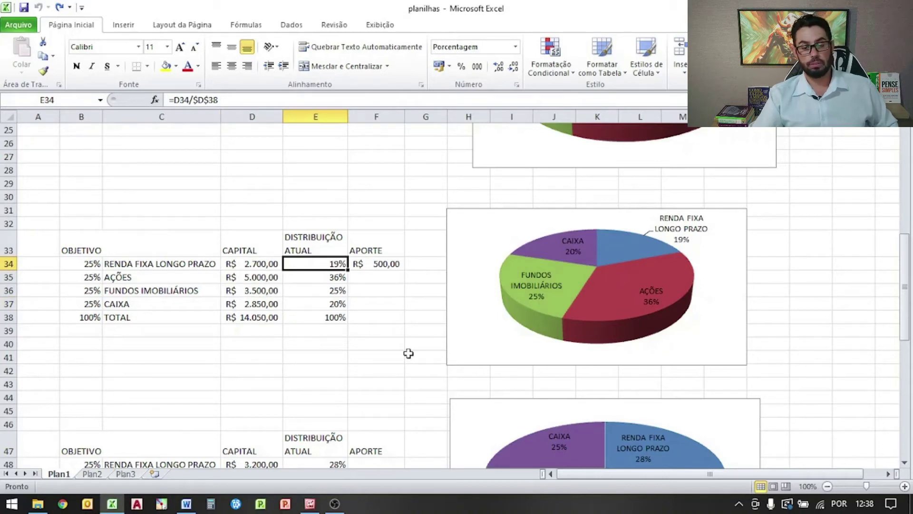
pyautogui.click(361, 263)
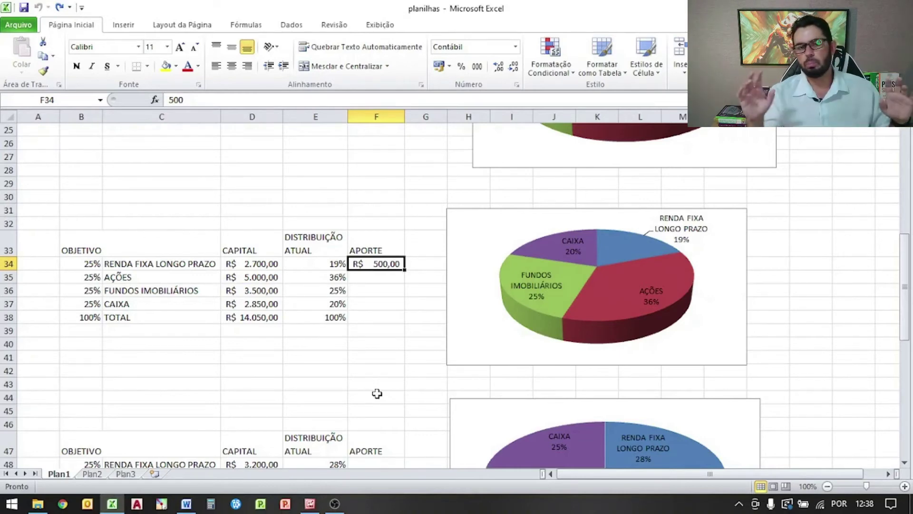
# Compare the AÇÕES capital in the third and fourth tables and inspect its distribution and contribution in row 49
pyautogui.scroll(-5, 295, 326)
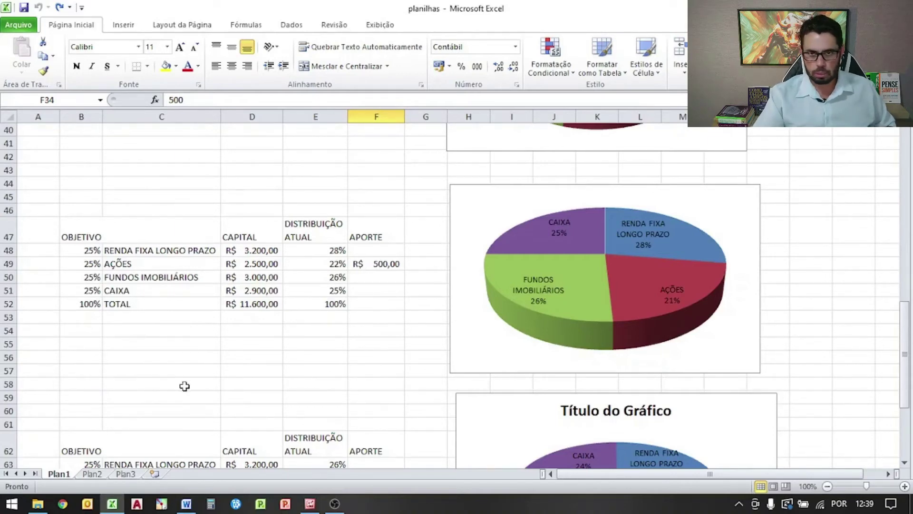
pyautogui.scroll(2, 184, 386)
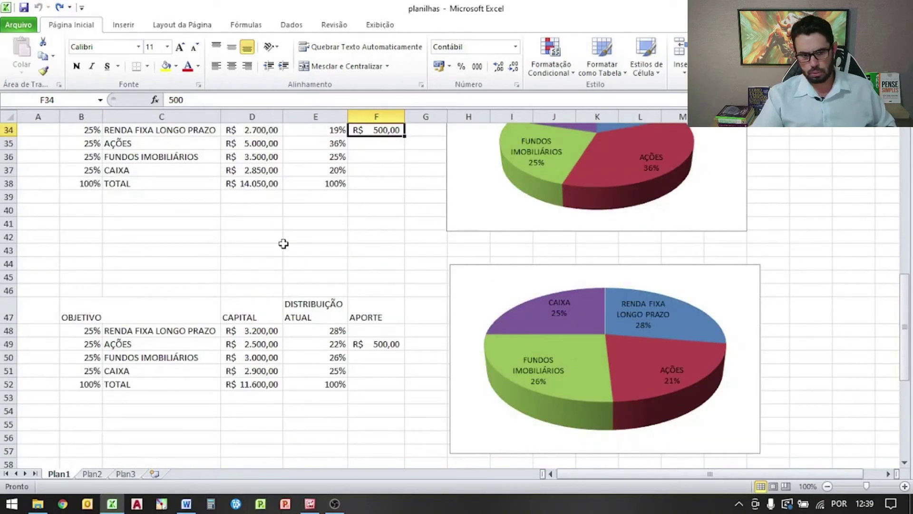
pyautogui.click(272, 143)
pyautogui.click(241, 341)
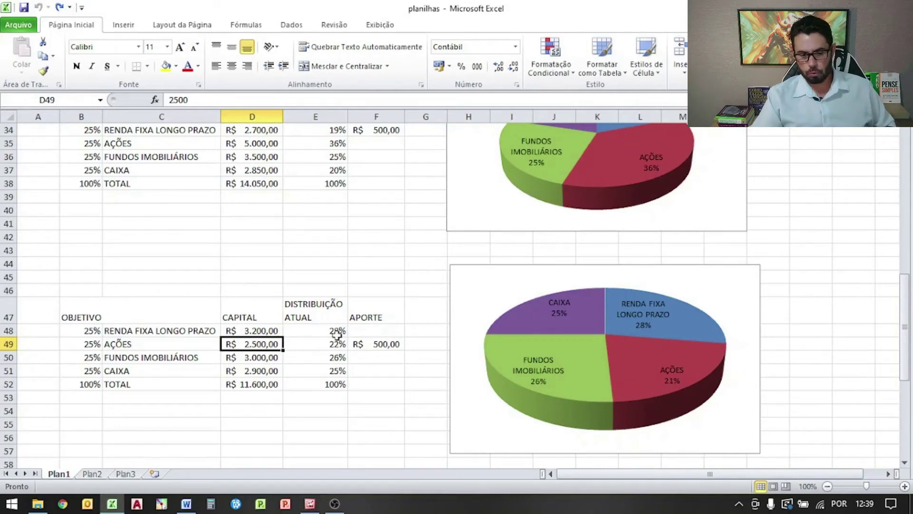
pyautogui.click(336, 344)
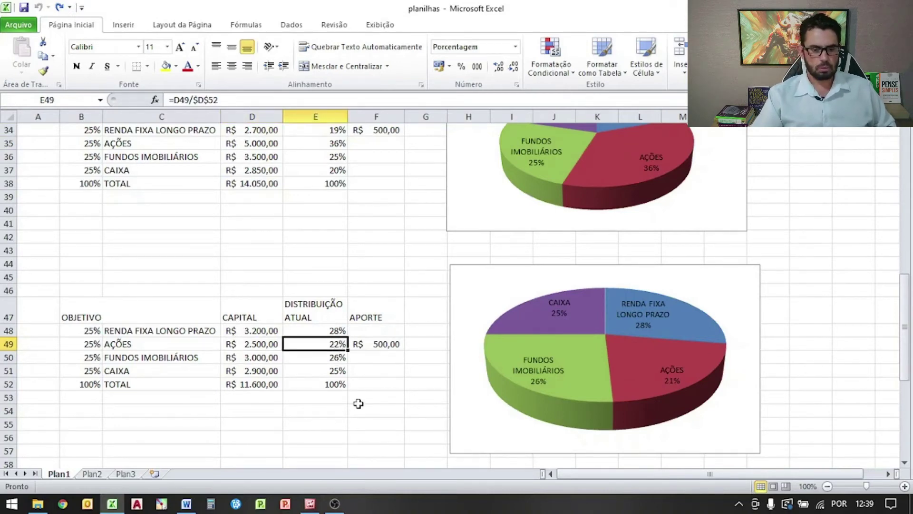
pyautogui.click(386, 343)
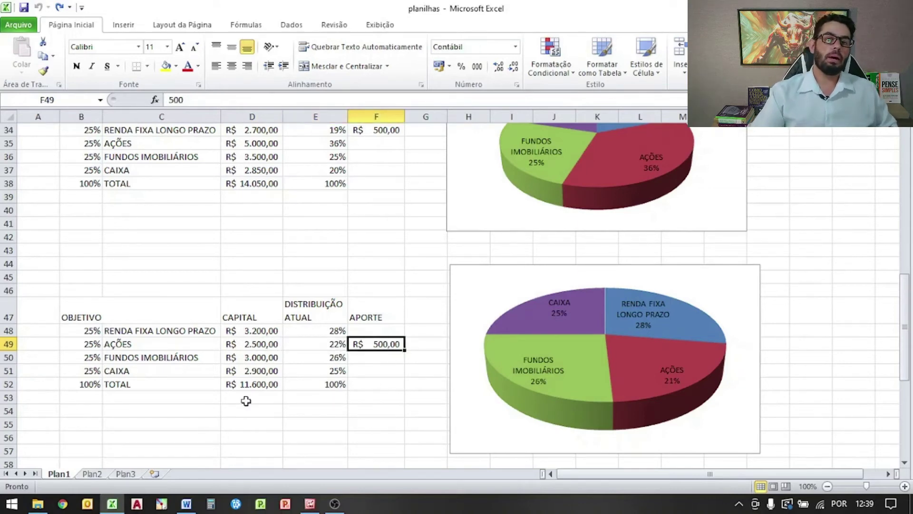